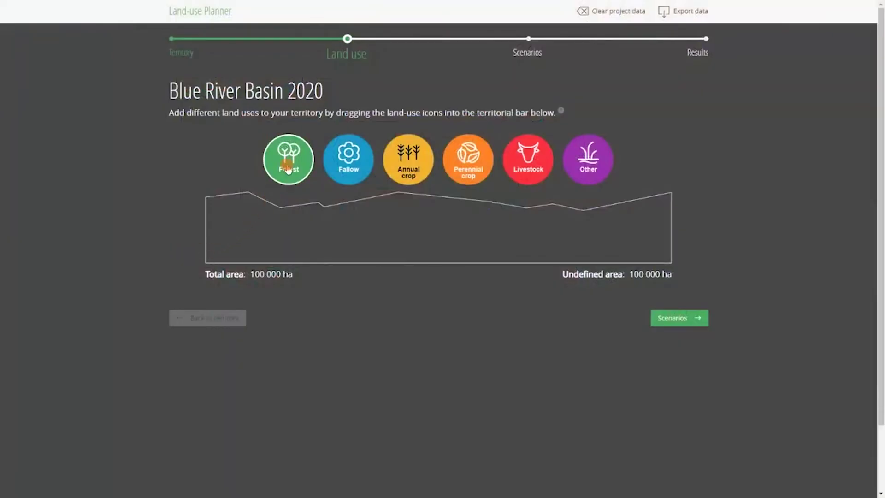
left_click_drag(289, 176, 251, 241)
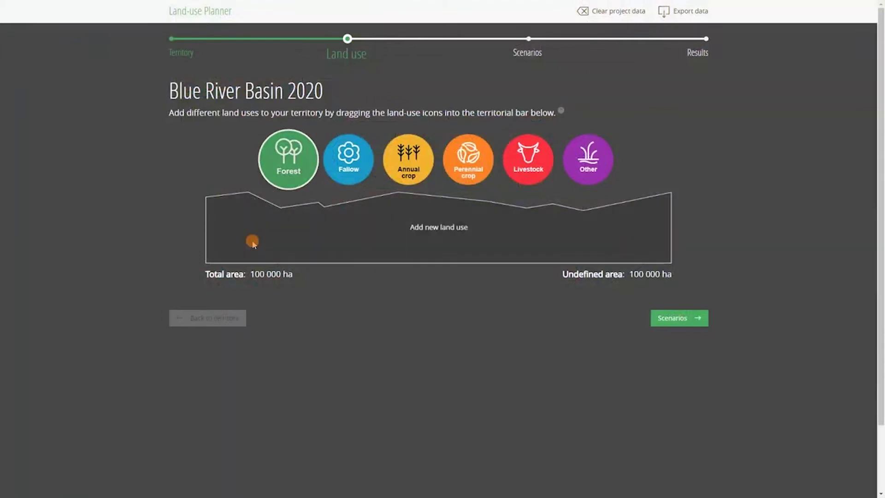
Define 'Forest concession' as 30000 ha of tropical dense forest with 9% degradation
left_click(231, 246)
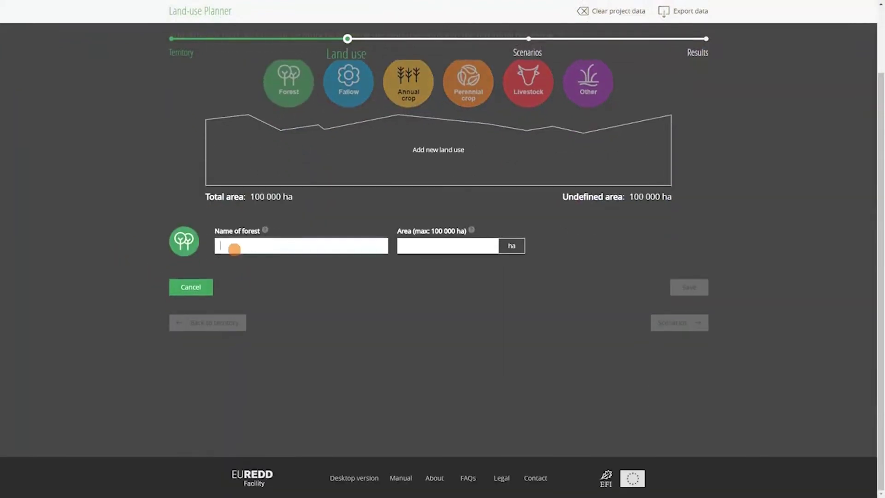
type("Forest")
type(" concession")
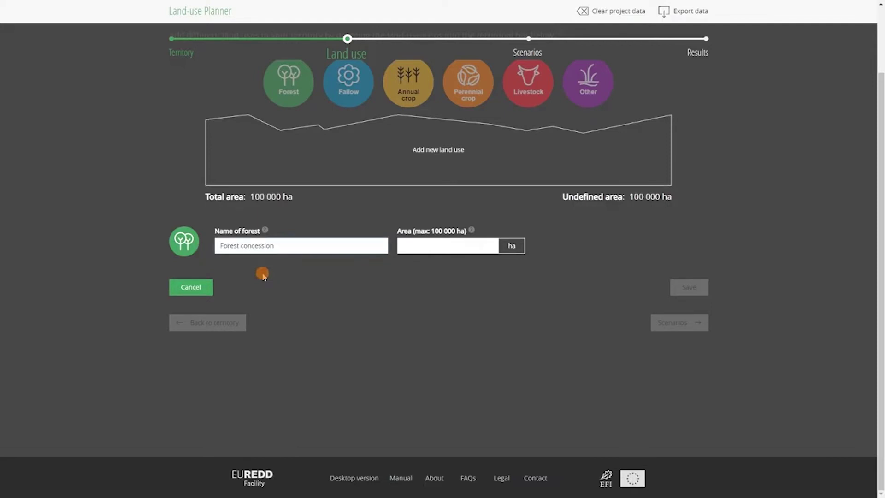
left_click(422, 246)
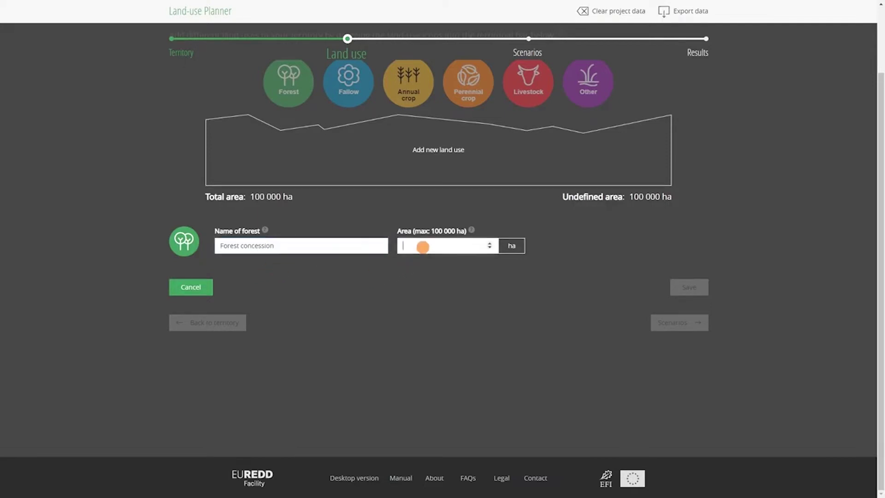
type("30000")
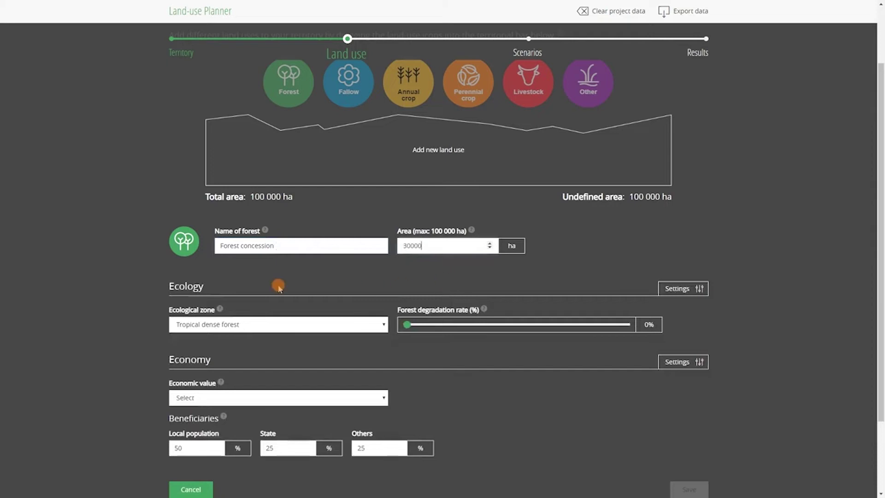
scroll(91, 312, "down", 2)
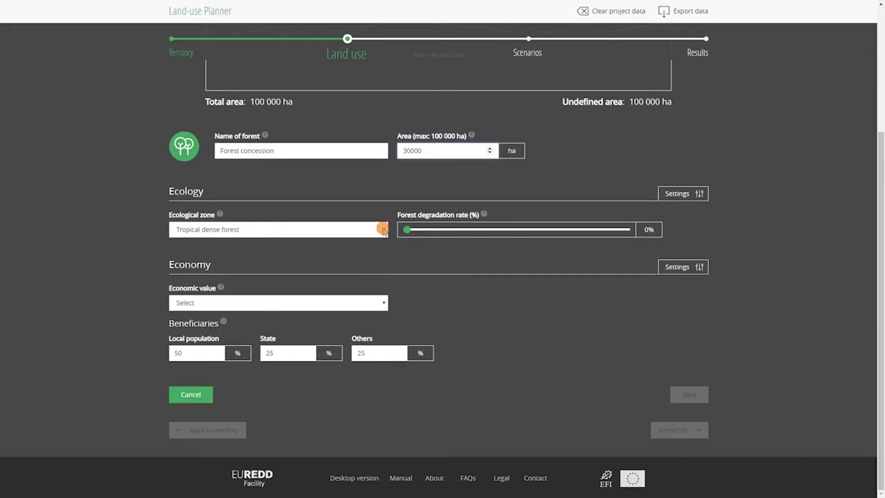
mouse_move(193, 310)
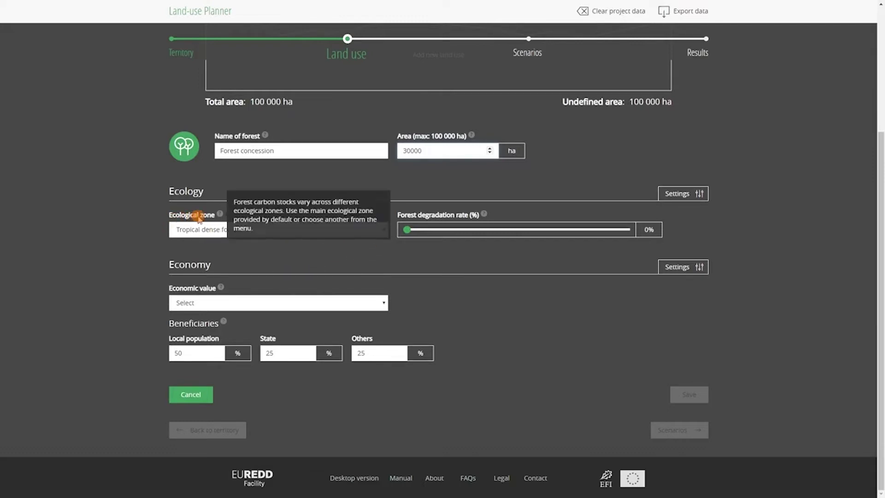
left_click(385, 230)
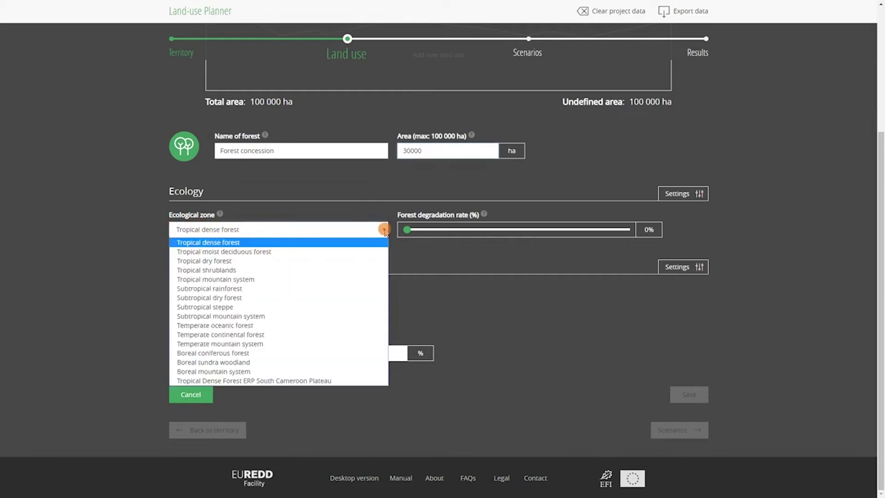
left_click(384, 230)
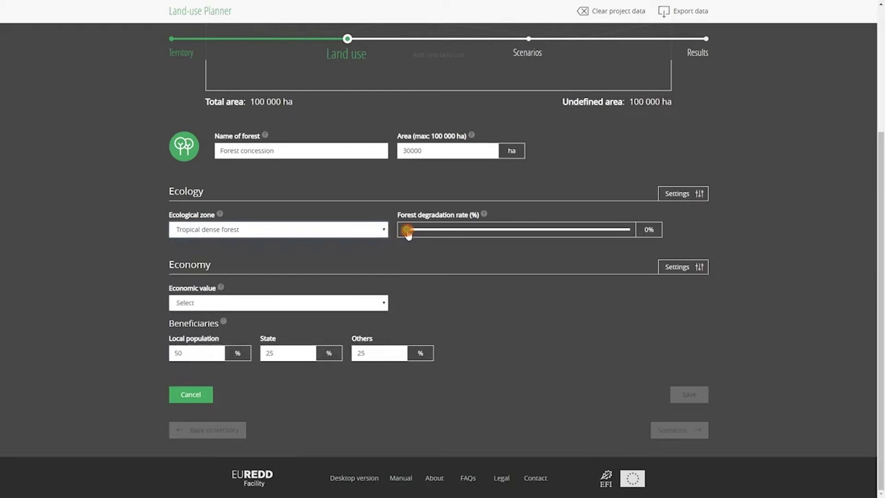
mouse_move(408, 234)
left_mouse_down()
mouse_move(493, 231)
mouse_move(427, 244)
left_mouse_up()
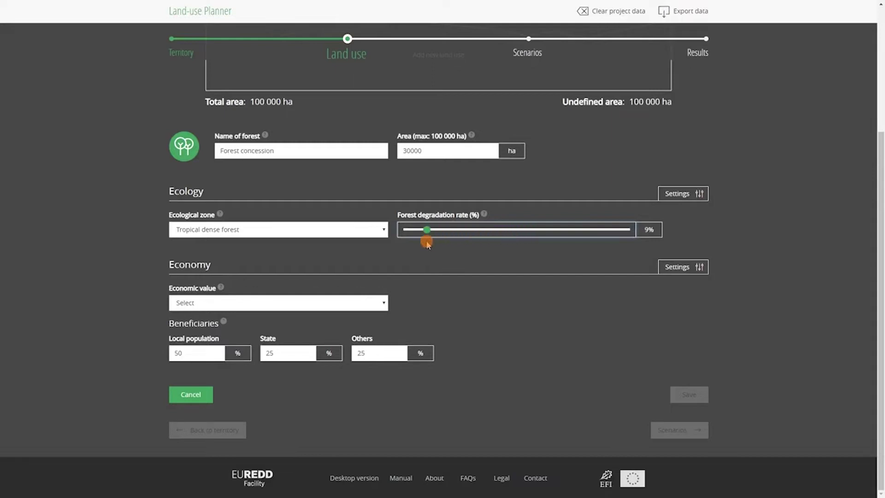
Show the concession's carbon stocks, set degradation to 10% and biodiversity to 77%
left_click(681, 193)
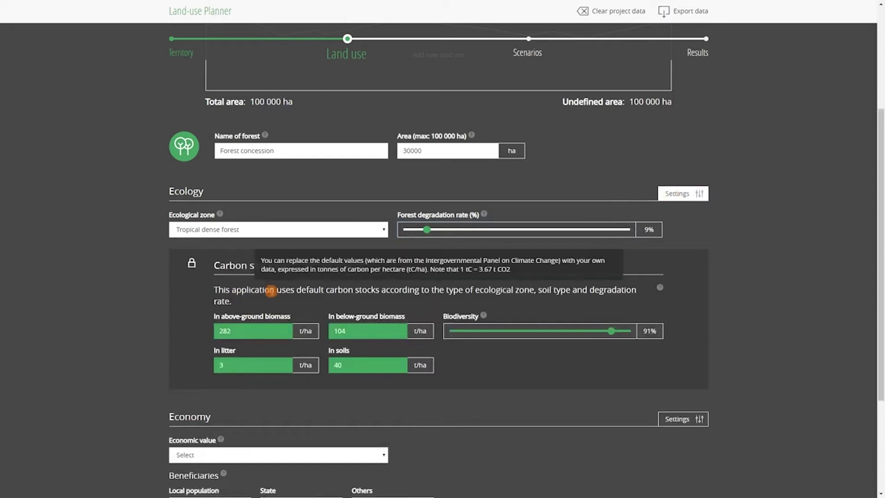
mouse_move(428, 239)
left_mouse_down()
mouse_move(419, 241)
mouse_move(429, 238)
left_mouse_up()
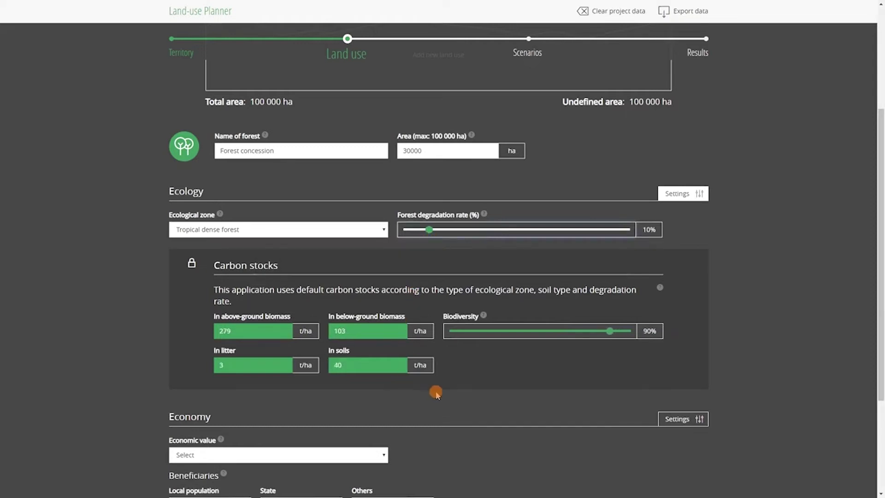
mouse_move(609, 333)
left_mouse_down()
mouse_move(519, 333)
mouse_move(589, 334)
left_mouse_up()
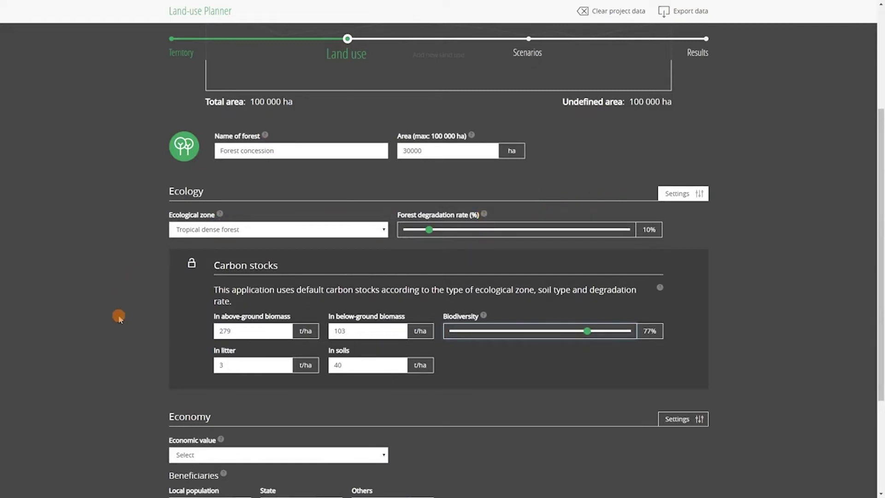
scroll(119, 283, "down", 3)
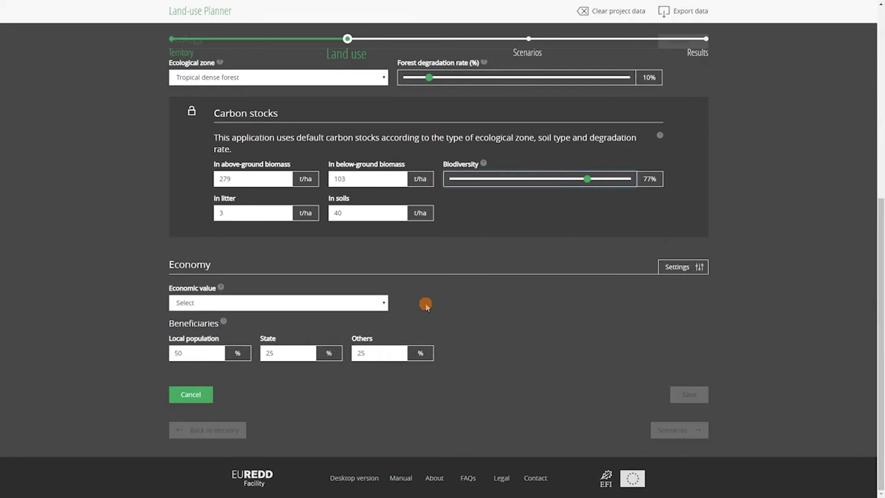
Apply the Valuable (Central Africa) economic preset and set beneficiary shares to 10/10/80
left_click(382, 304)
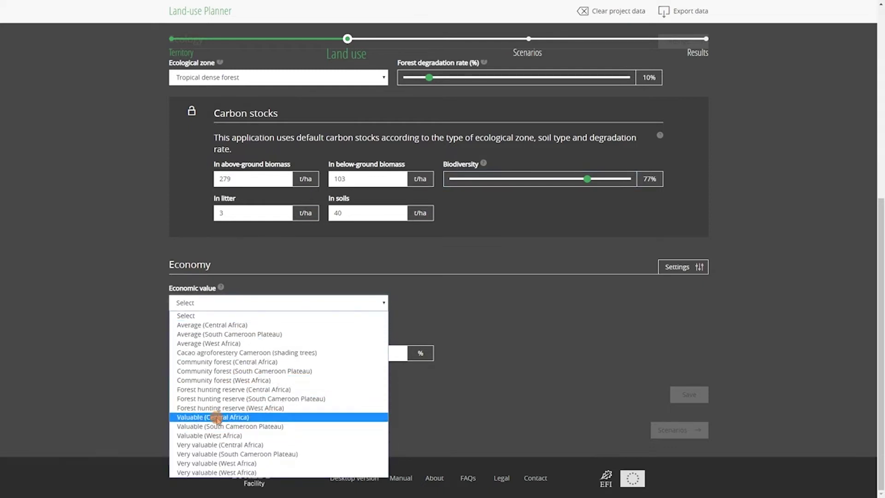
left_click(216, 417)
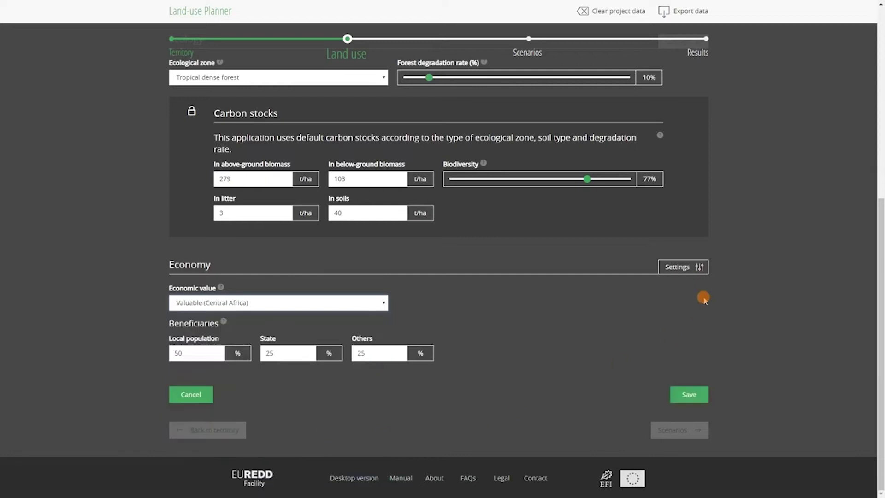
left_click(685, 267)
scroll(510, 322, "down", 2)
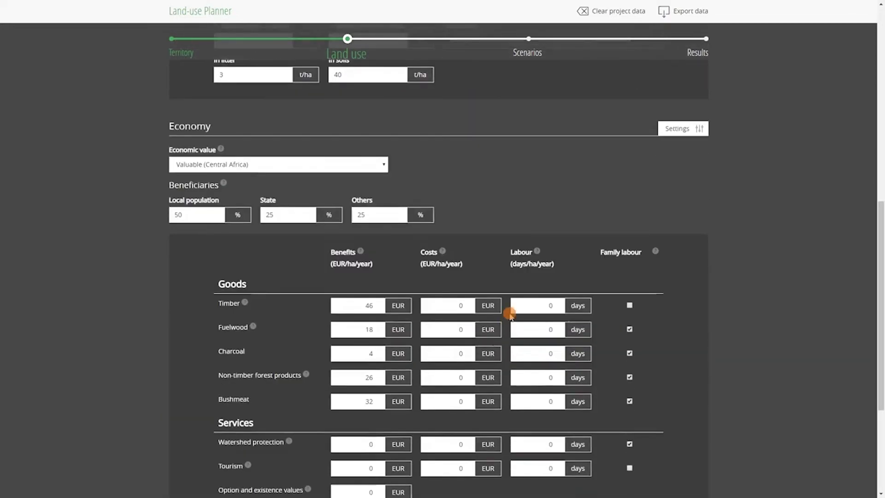
scroll(509, 313, "down", 2)
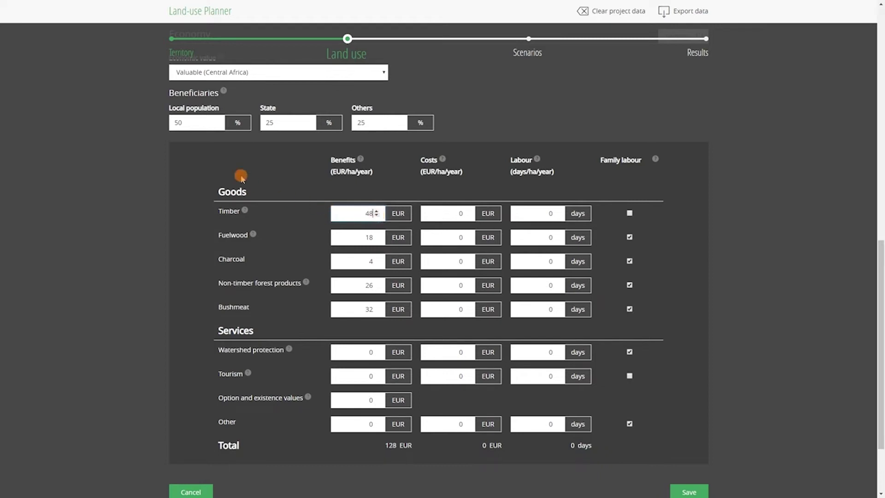
scroll(115, 138, "up", 3)
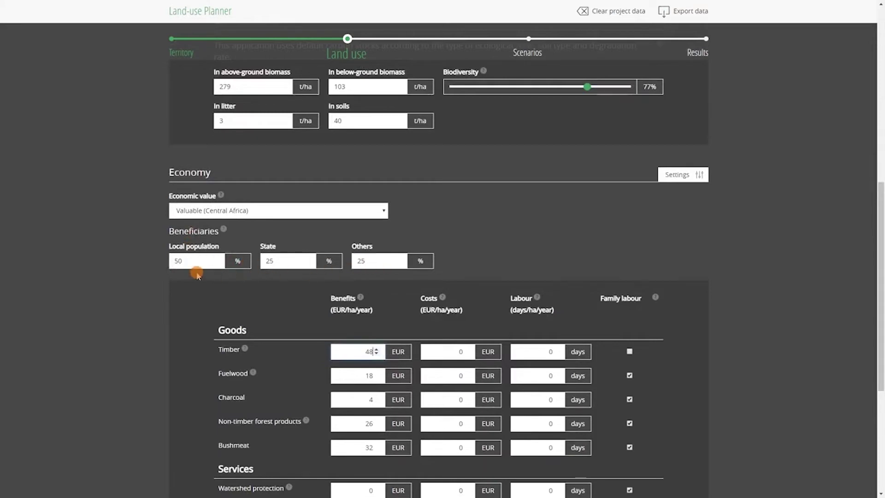
left_click_drag(198, 261, 173, 260)
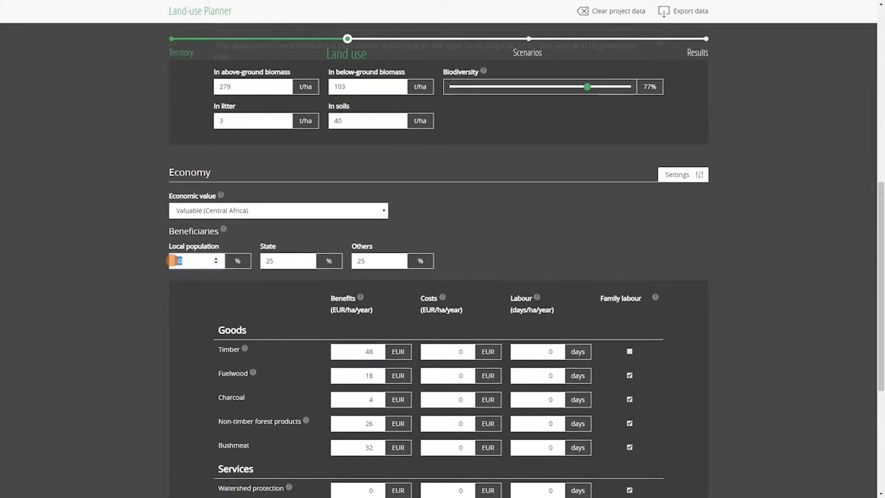
type("10")
left_click_drag(278, 261, 265, 261)
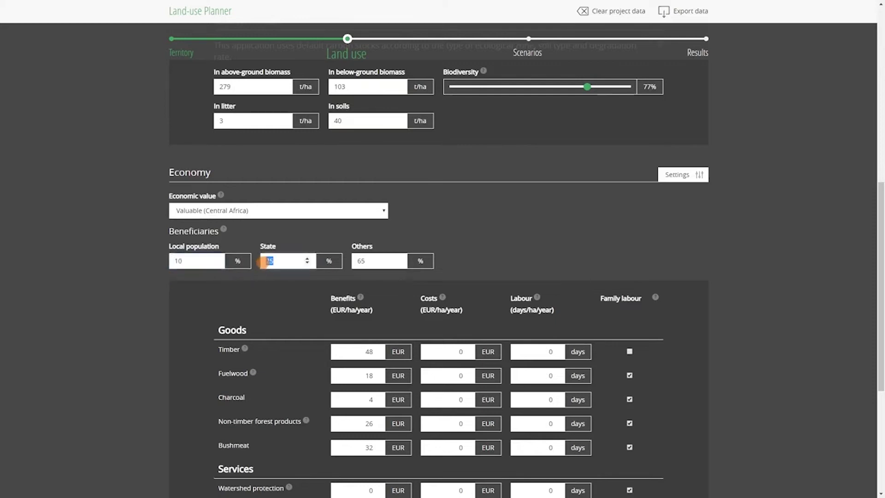
type("10")
scroll(138, 342, "down", 5)
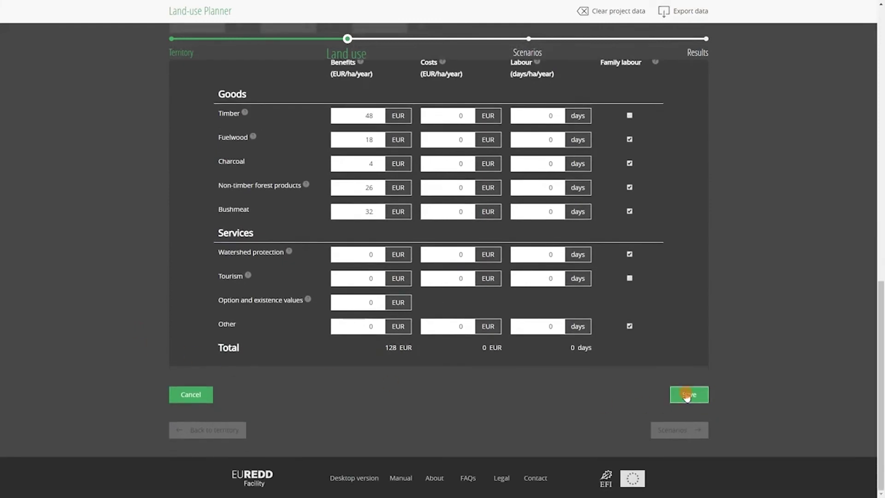
Save the Forest concession land use and return to the Blue River Basin overview
left_click(687, 395)
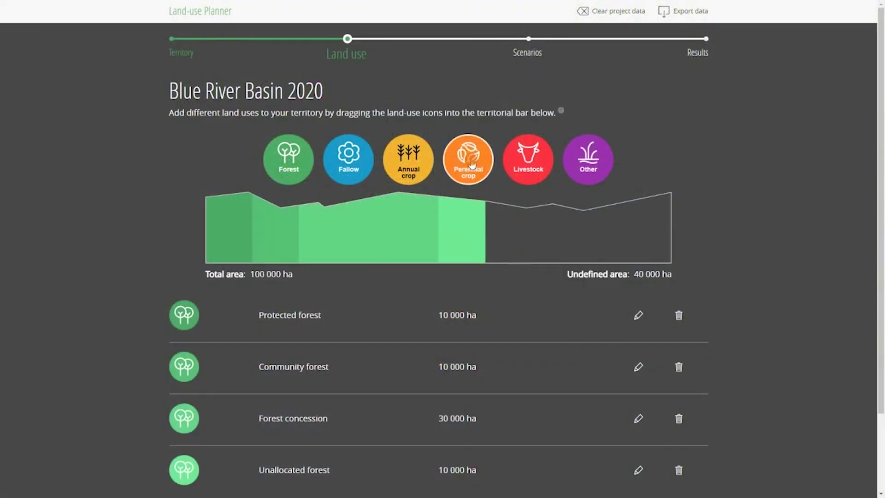
Add a 10000 ha Industrial oil palm plantation using Oil Palm, Cameroon Industrial Model
left_click_drag(470, 164, 615, 234)
type("Industrial oil palm plantation")
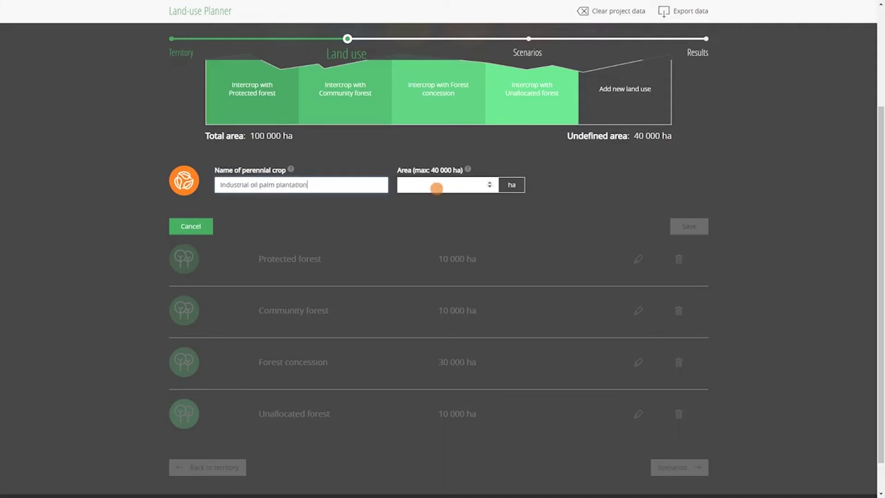
left_click(430, 185)
type("10000")
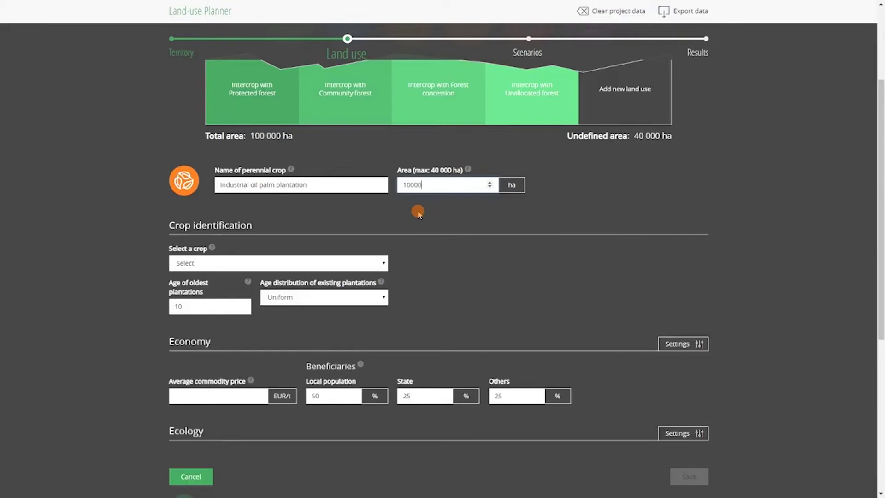
left_click(419, 213)
scroll(449, 220, "down", 2)
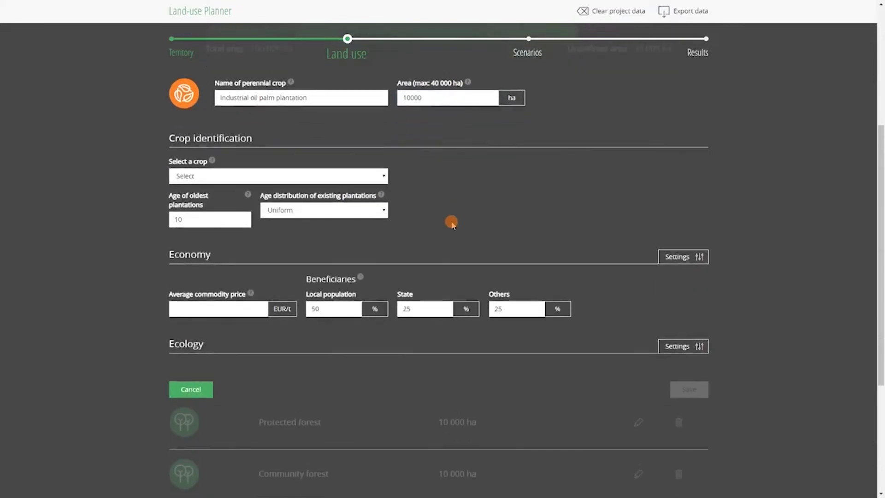
left_click(384, 171)
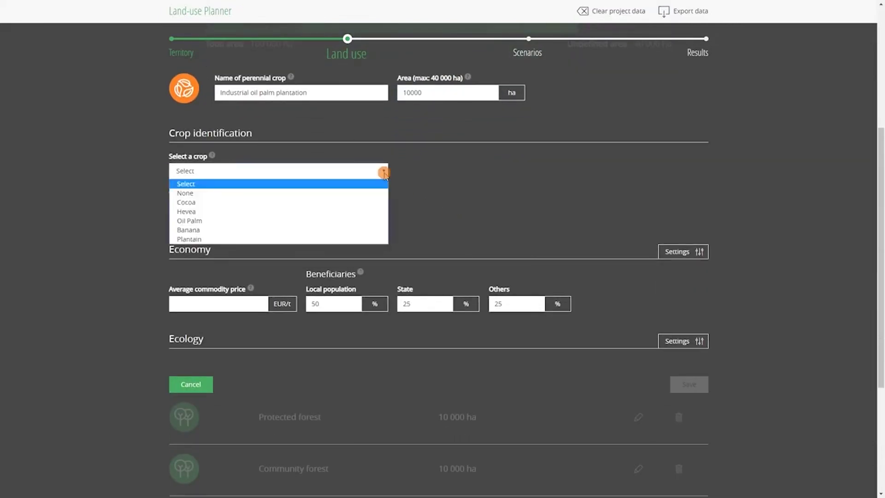
left_click(286, 221)
left_click(616, 173)
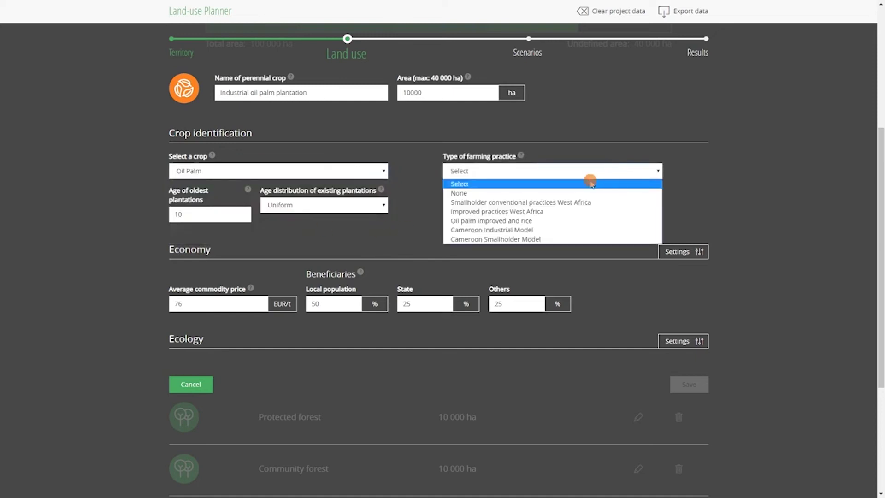
left_click(517, 230)
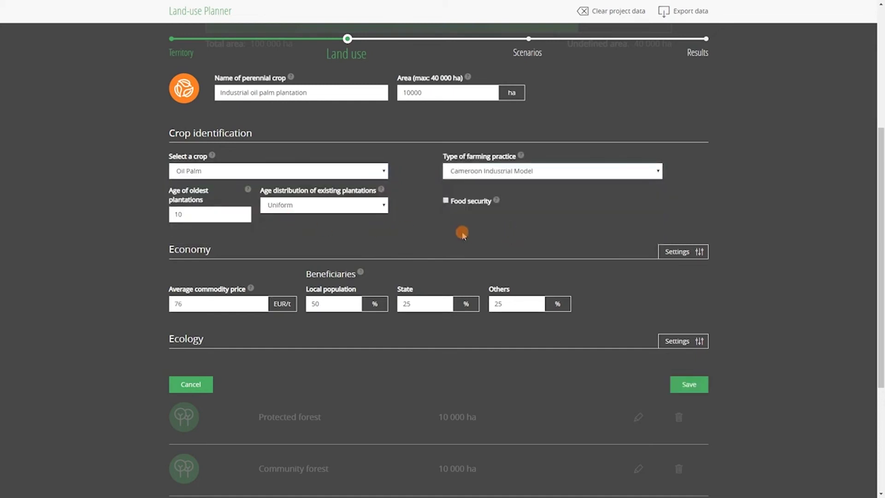
scroll(402, 199, "down", 2)
scroll(402, 199, "down", 2)
scroll(400, 200, "down", 2)
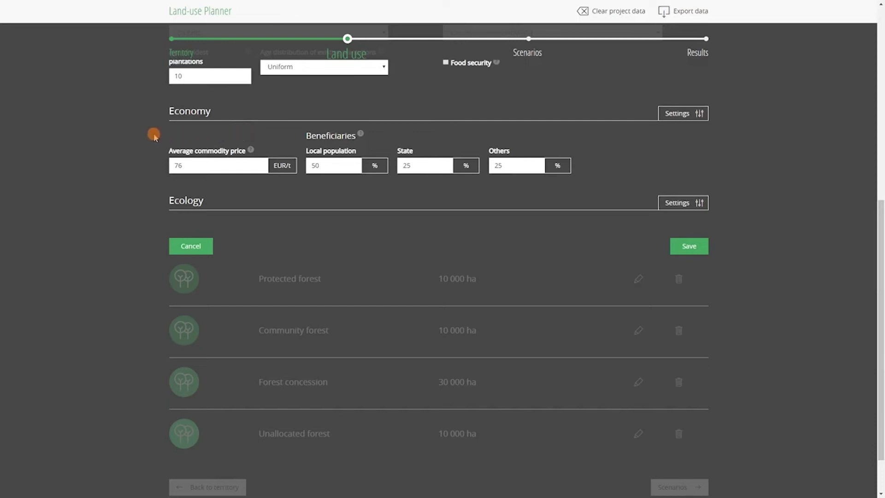
scroll(155, 135, "up", 2)
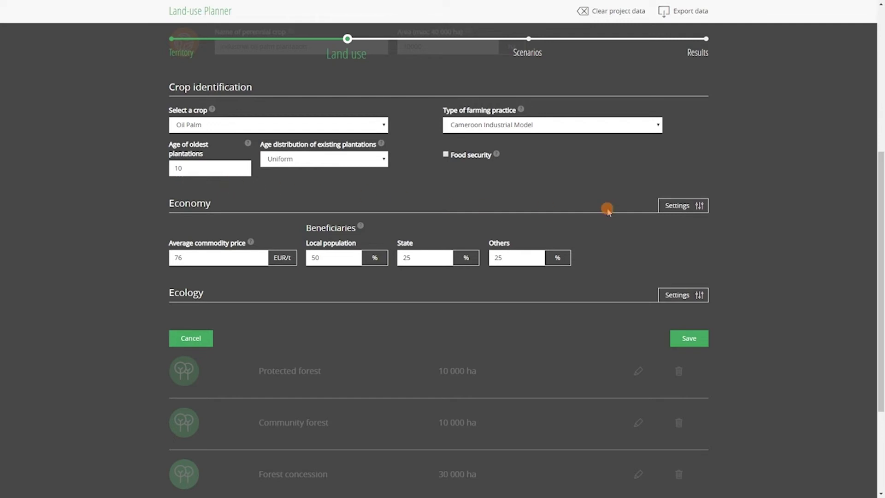
Set oldest plantation age 20, beneficiary shares 20/20/60 and commodity price 100 EUR/t
left_click(667, 205)
scroll(619, 232, "down", 1)
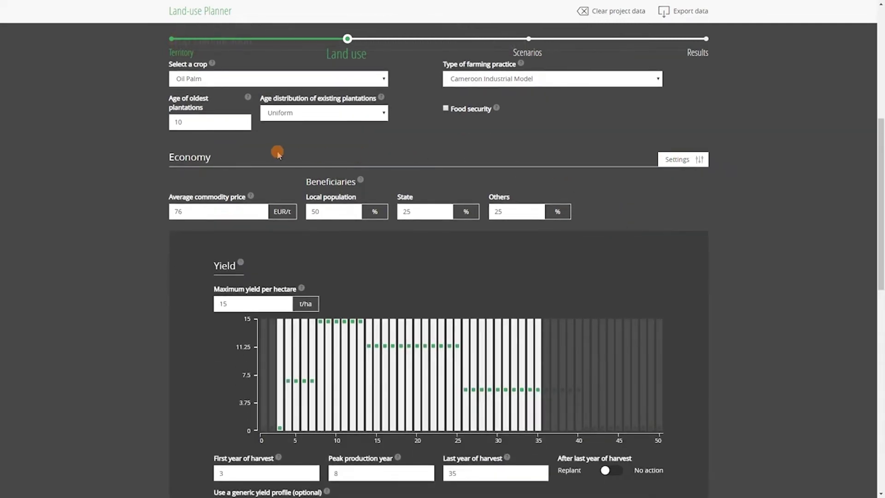
left_click_drag(198, 120, 158, 124)
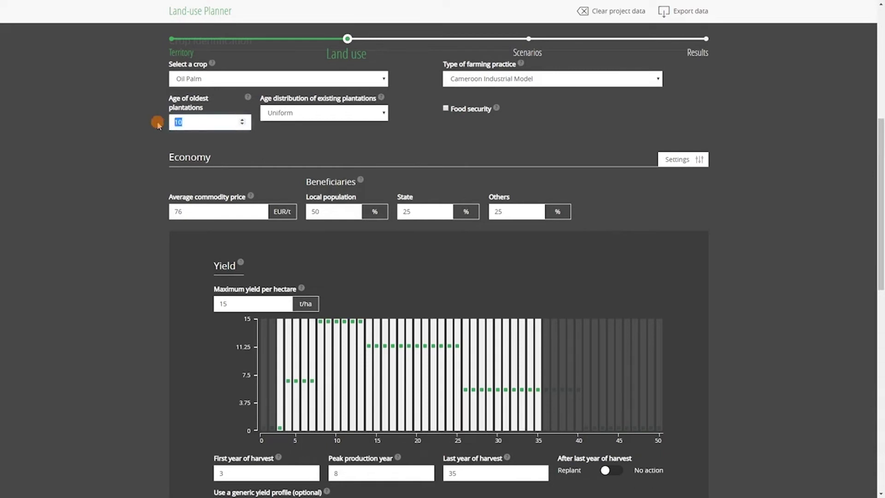
type("20")
left_click(269, 141)
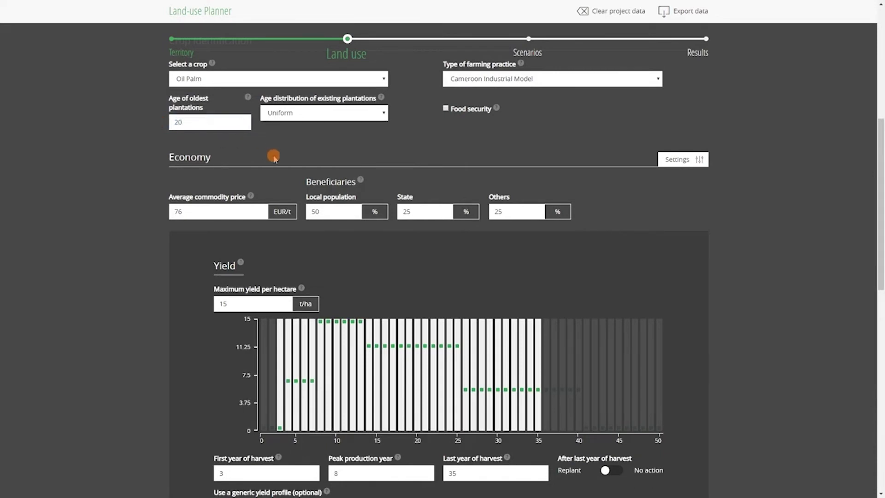
left_click_drag(332, 210, 299, 214)
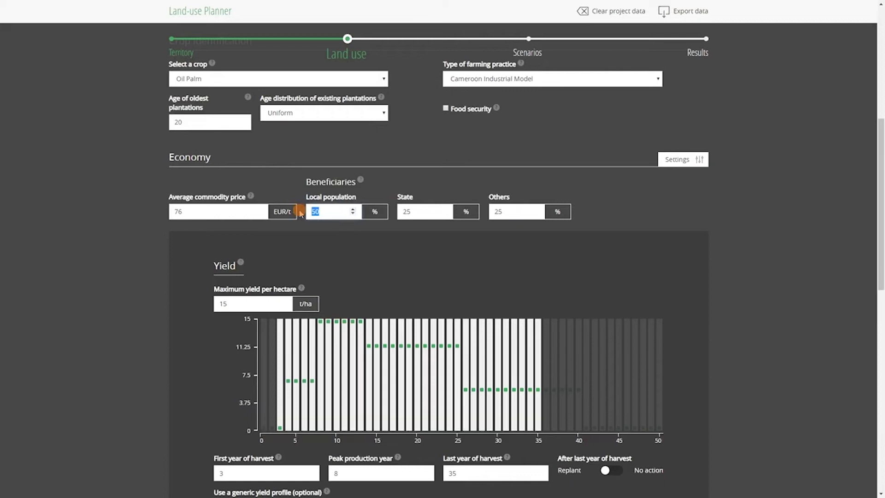
type("20")
left_click_drag(418, 212, 390, 215)
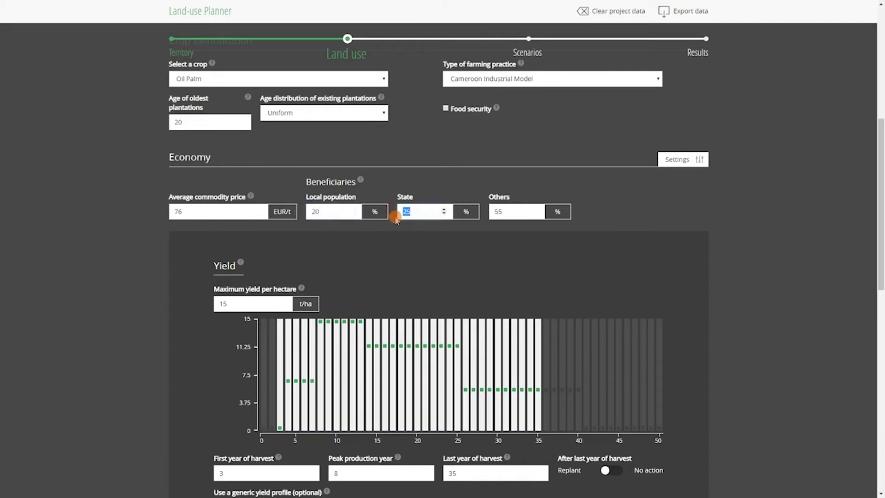
type("20")
left_click(510, 234)
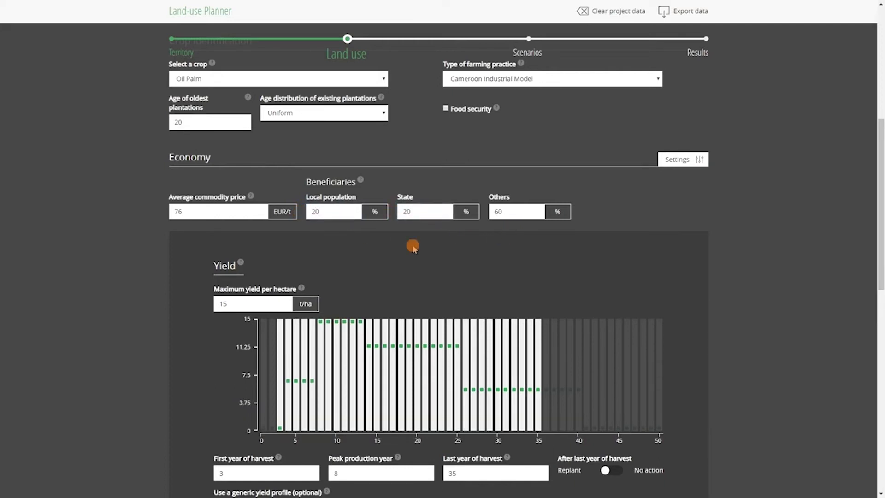
left_click_drag(212, 210, 159, 211)
scroll(151, 233, "down", 1)
scroll(150, 233, "down", 1)
scroll(237, 185, "down", 1)
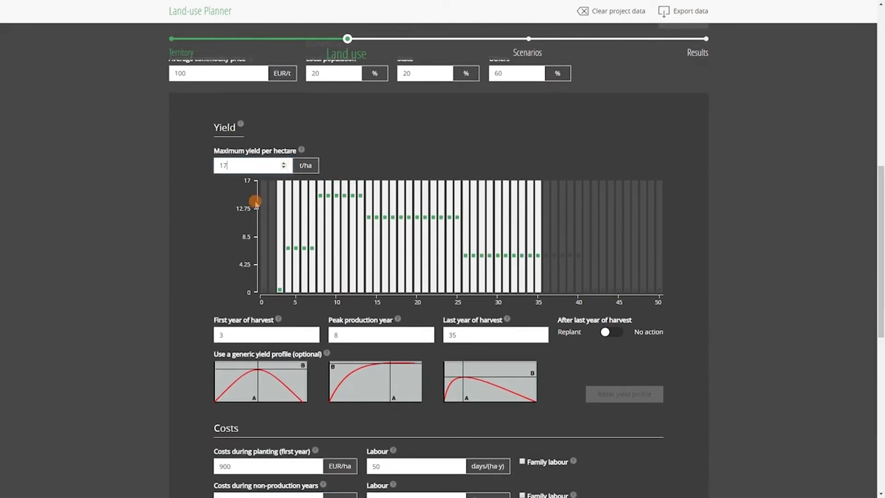
Apply the third generic yield profile and reshape its decline after the 17 t/ha peak
left_click(482, 383)
mouse_move(336, 193)
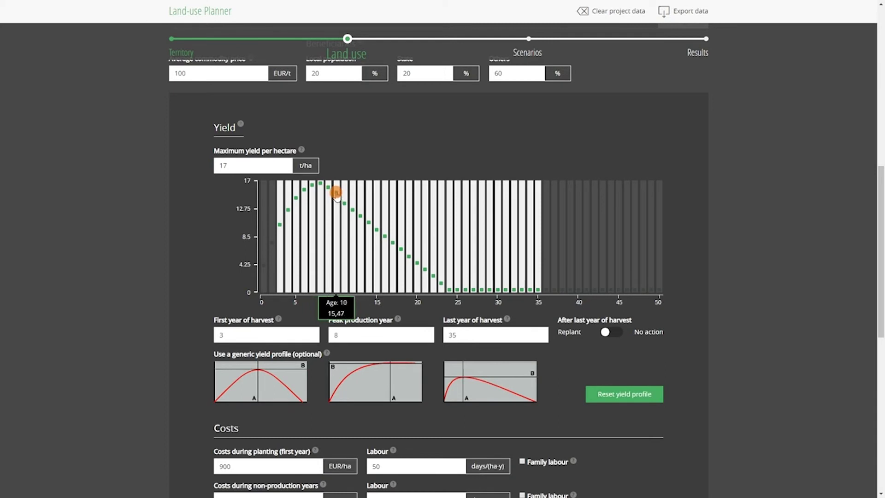
left_click_drag(336, 196, 353, 209)
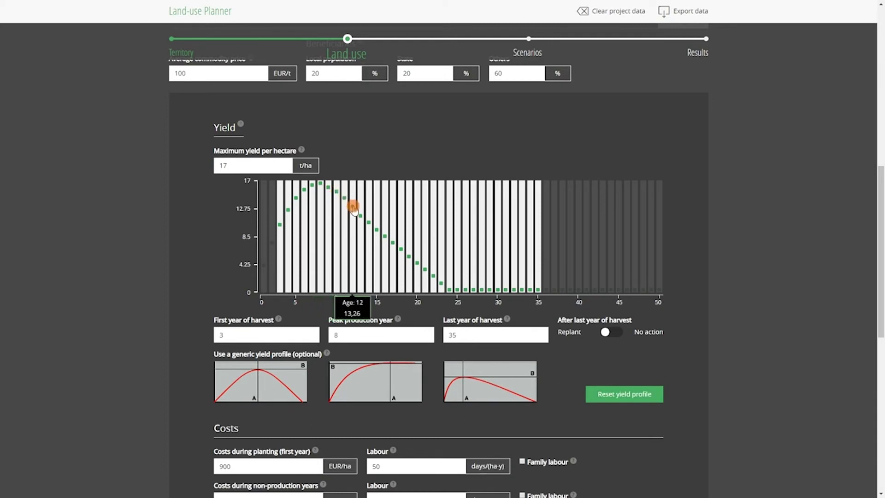
left_click_drag(353, 209, 368, 221)
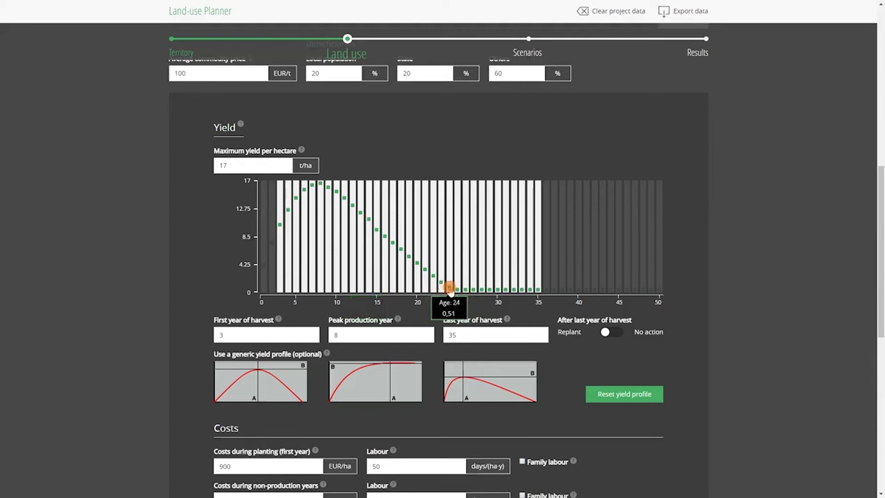
left_click_drag(449, 289, 424, 271)
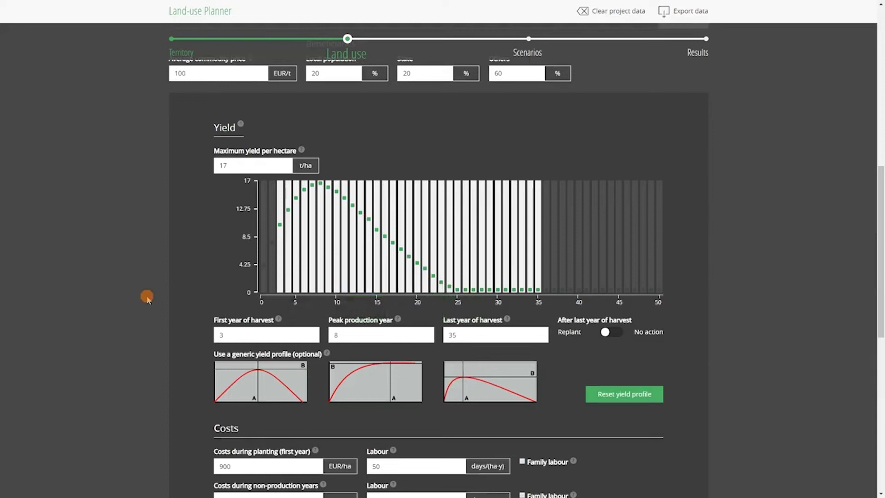
scroll(158, 286, "down", 5)
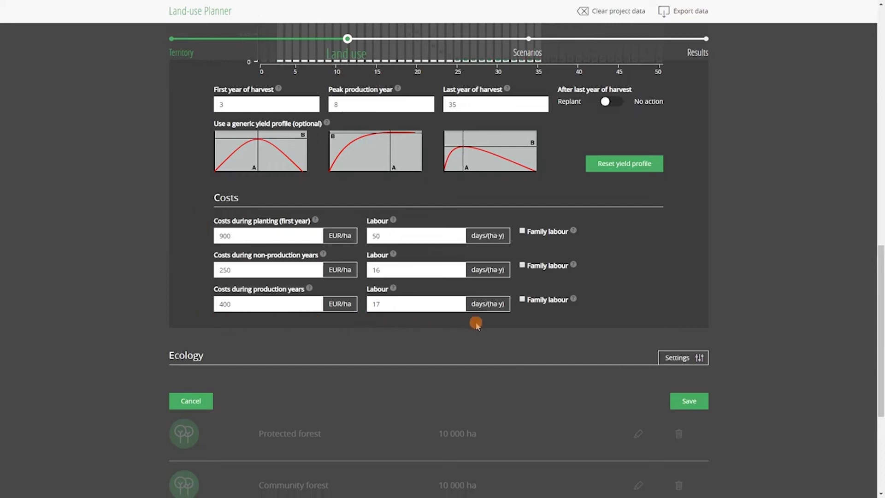
scroll(634, 338, "down", 2)
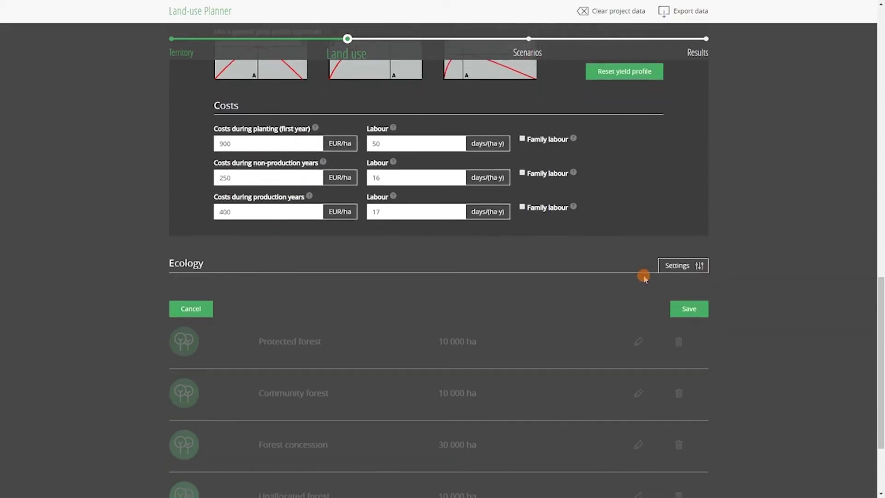
Enter 5 trees/ha on farms and 8 tC/ha carbon stocks for the plantation
left_click(674, 265)
left_click(248, 316)
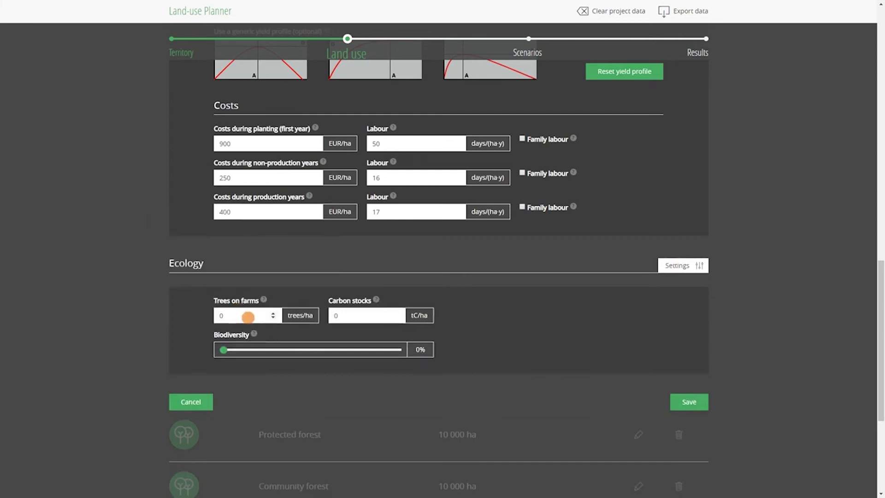
left_click_drag(248, 316, 210, 320)
type("5")
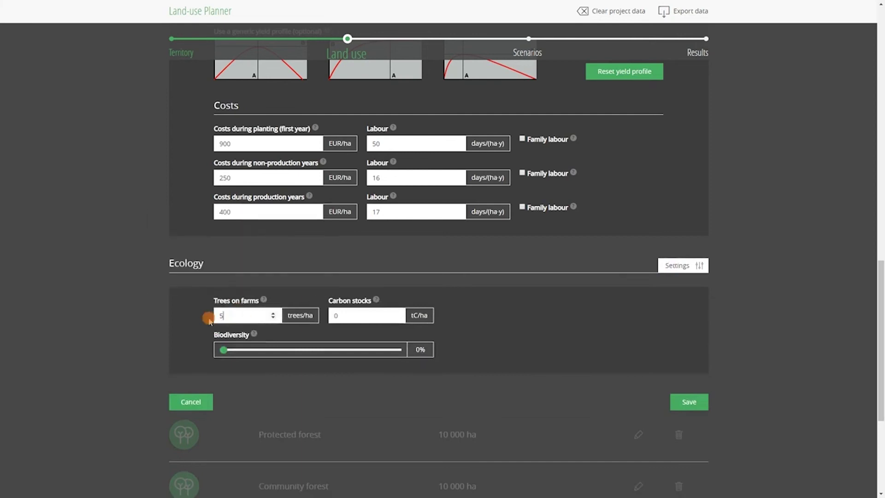
left_click_drag(383, 316, 329, 315)
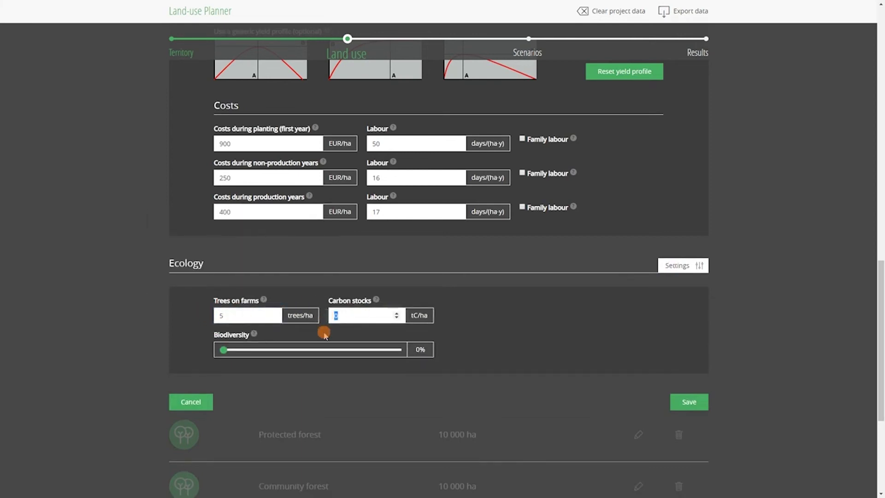
type("8")
scroll(498, 318, "down", 2)
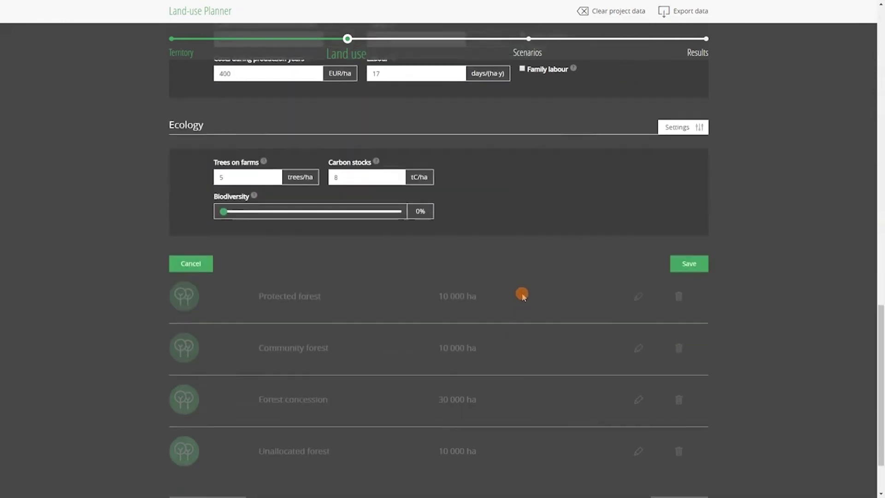
Save the Industrial oil palm plantation settings
left_click(688, 264)
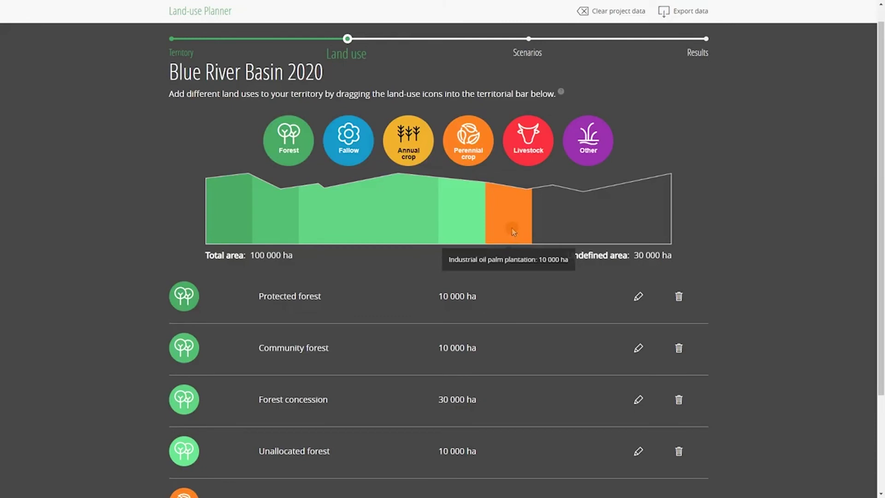
scroll(509, 259, "down", 2)
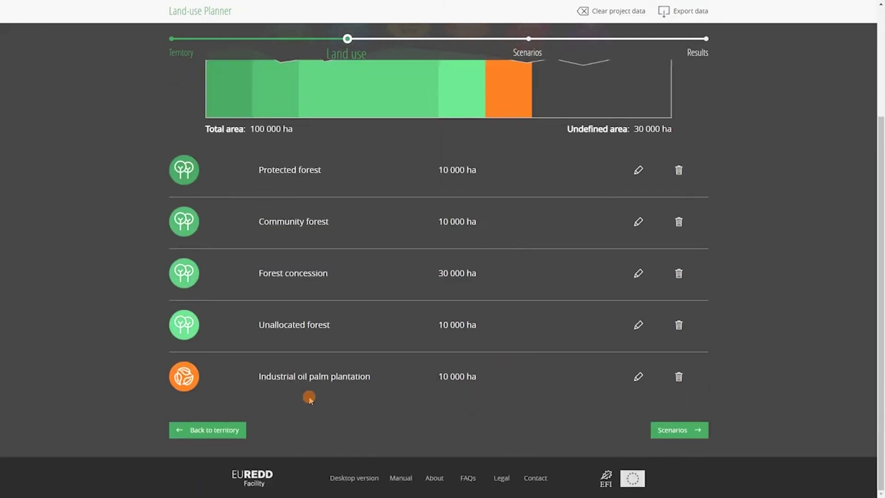
scroll(517, 284, "up", 2)
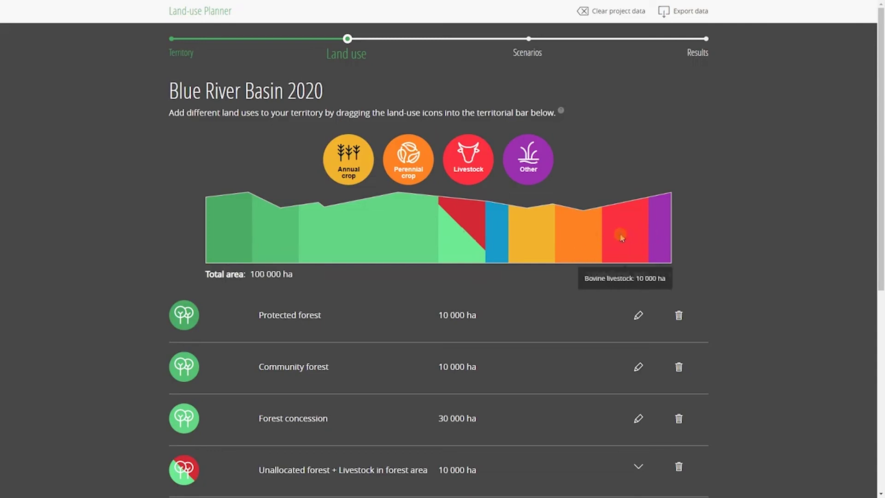
mouse_move(462, 231)
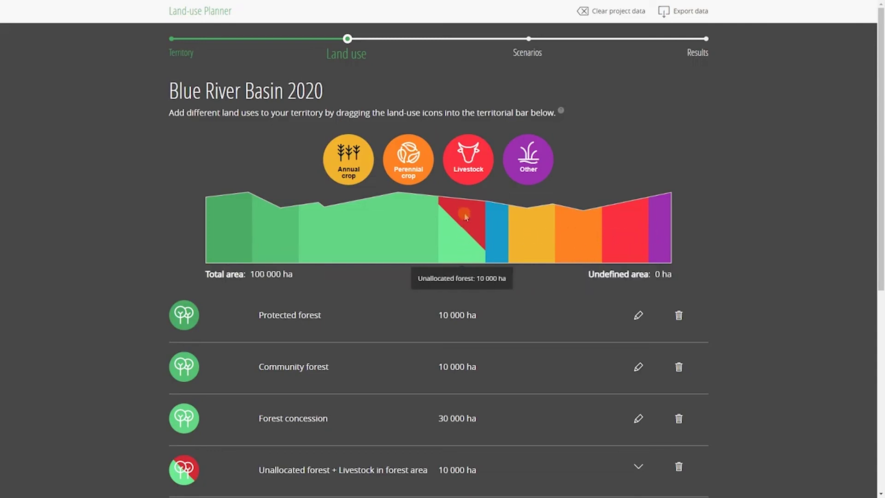
scroll(401, 294, "down", 2)
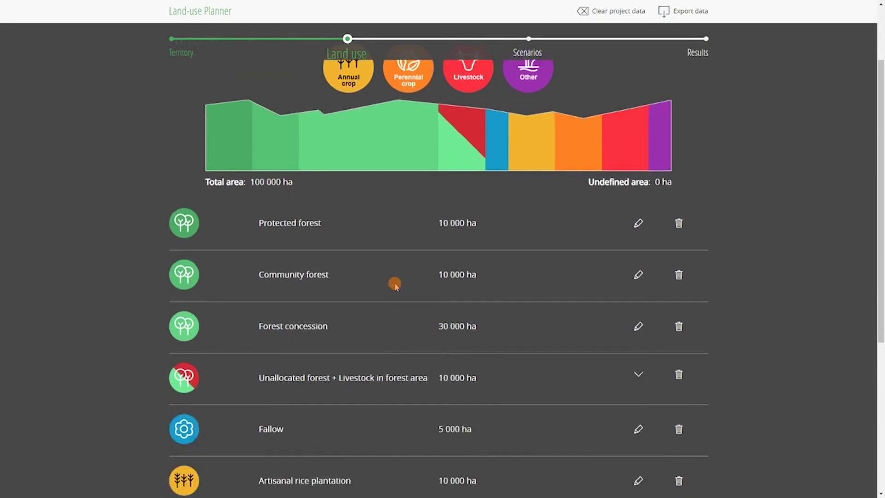
scroll(395, 284, "down", 1)
scroll(382, 263, "down", 1)
scroll(382, 263, "down", 2)
scroll(383, 263, "down", 1)
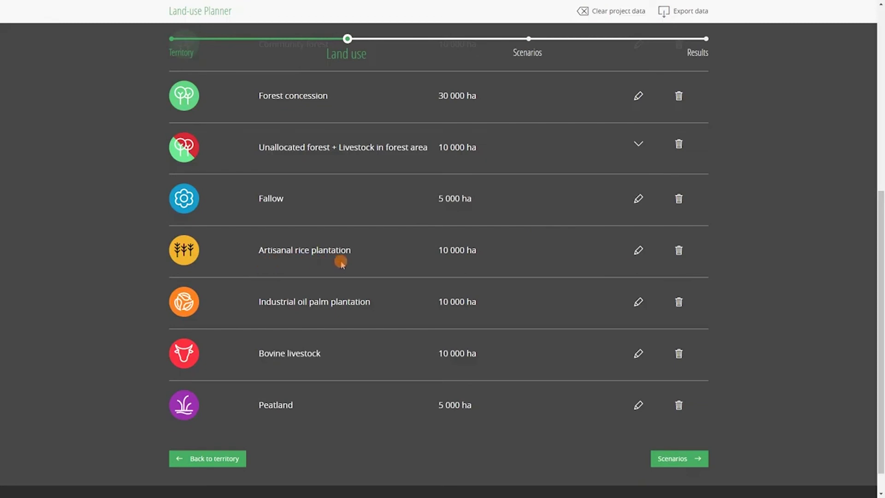
Edit Artisanal rice plantation to count for food security at 132 cal/100gr
left_click(637, 253)
scroll(576, 246, "down", 2)
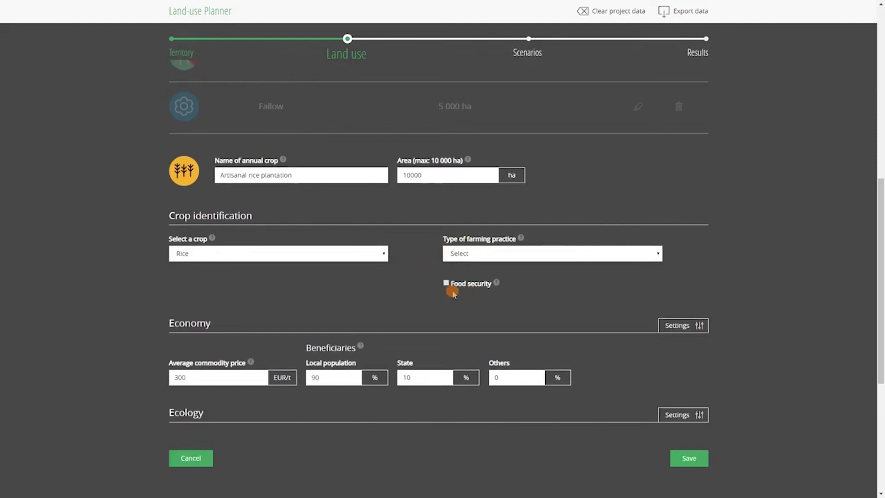
left_click(446, 282)
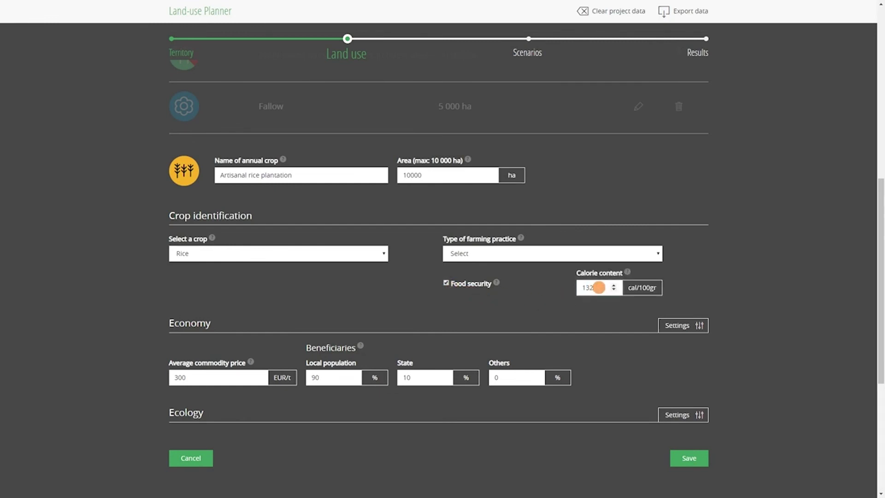
left_click_drag(599, 287, 565, 292)
left_click(549, 294)
scroll(539, 288, "down", 1)
scroll(613, 294, "down", 2)
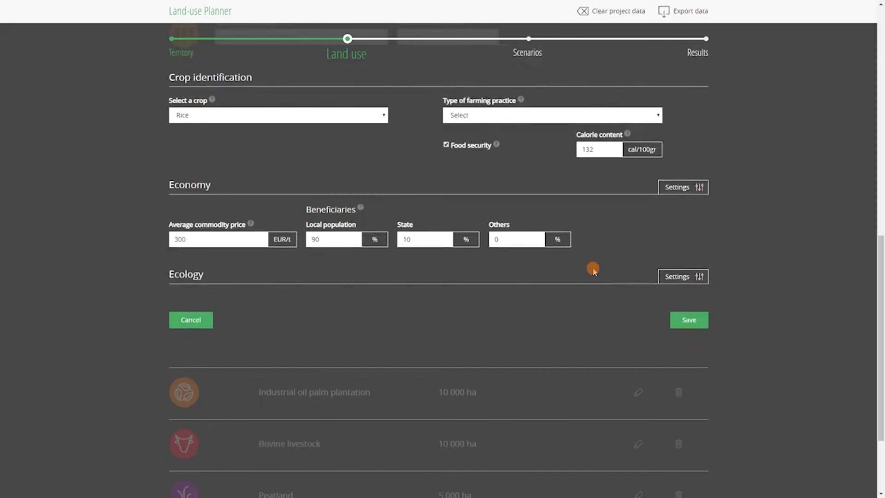
Keep the rice's Itinerant Crop option on (5 years, 2 fallow years) and save it
left_click(681, 186)
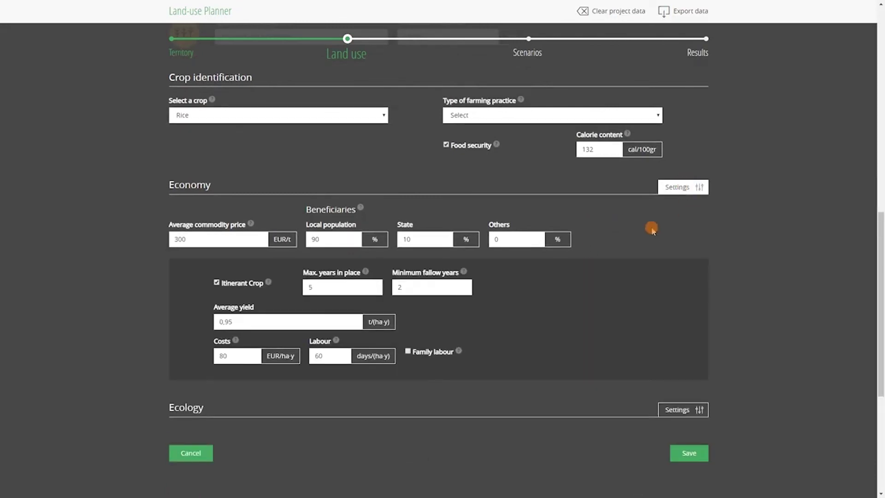
scroll(632, 251, "down", 1)
scroll(544, 255, "down", 2)
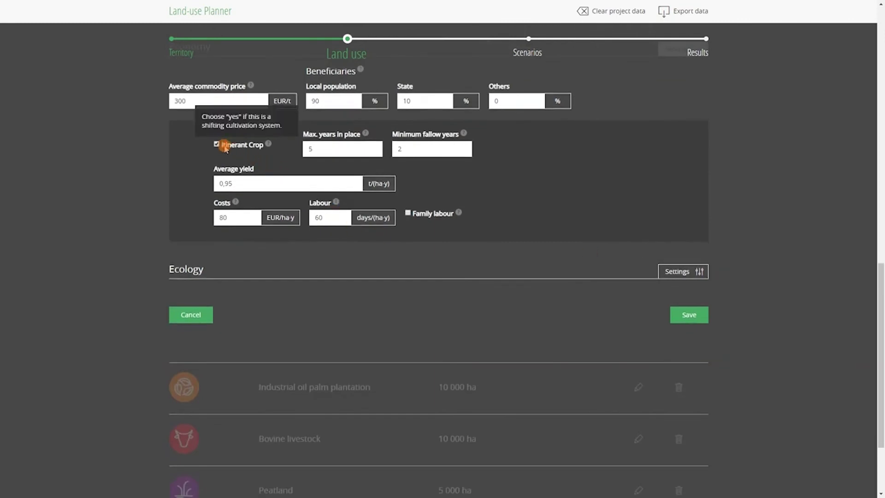
left_click(216, 144)
left_click(217, 144)
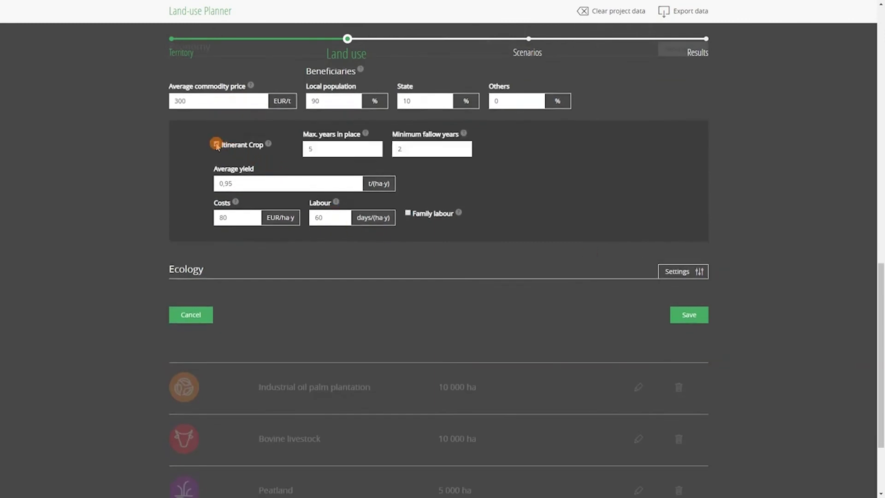
left_click(690, 315)
scroll(542, 323, "up", 5)
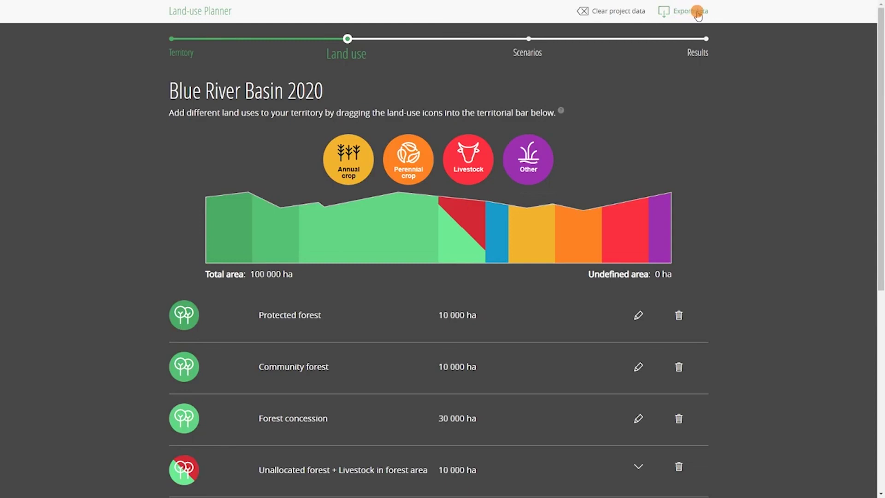
scroll(752, 184, "down", 3)
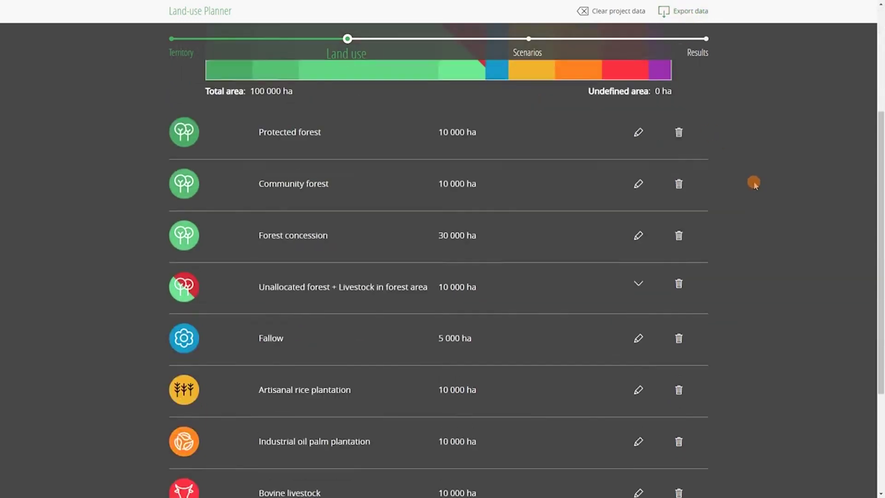